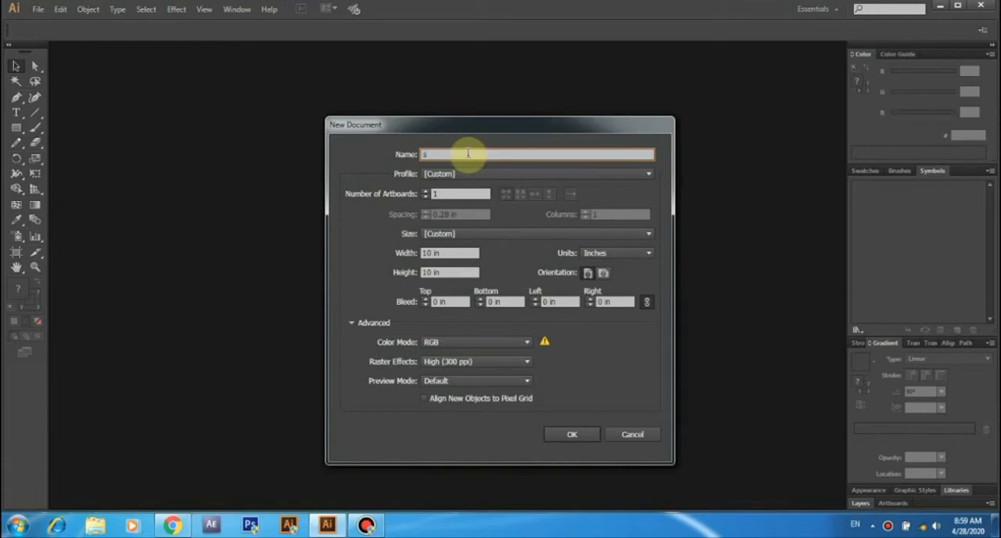
- Create a new RGB document named "slice Text" with a 10 in by 10 in artboard
{"action": "type", "text": "l"}
{"action": "type", "text": "s"}
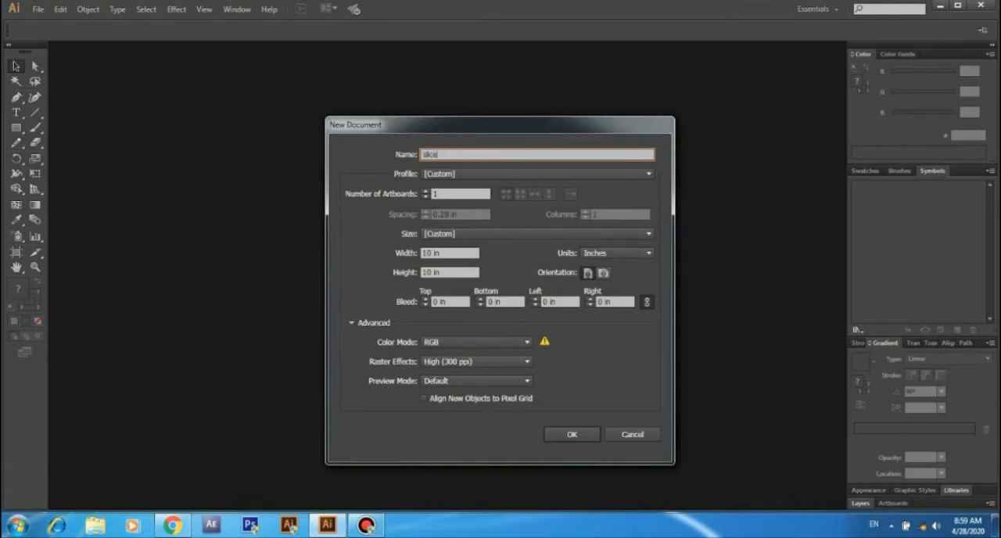
{"action": "left_click", "coordinate": [468, 153]}
{"action": "type", "text": "Text"}
{"action": "left_click", "coordinate": [572, 436]}
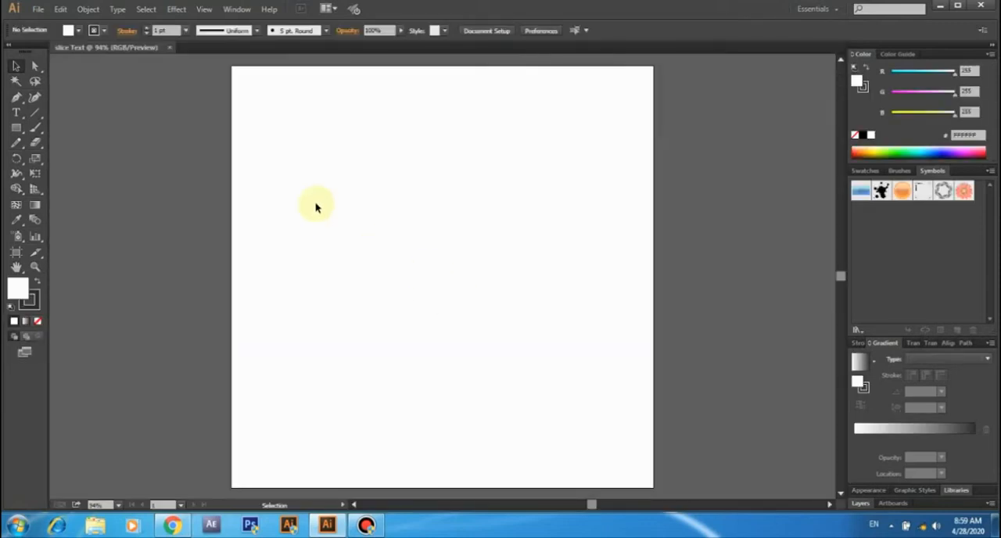
- Add the text SLICED to the artboard and format it as Arial, Black style, at 72 pt
{"action": "left_click", "coordinate": [15, 113]}
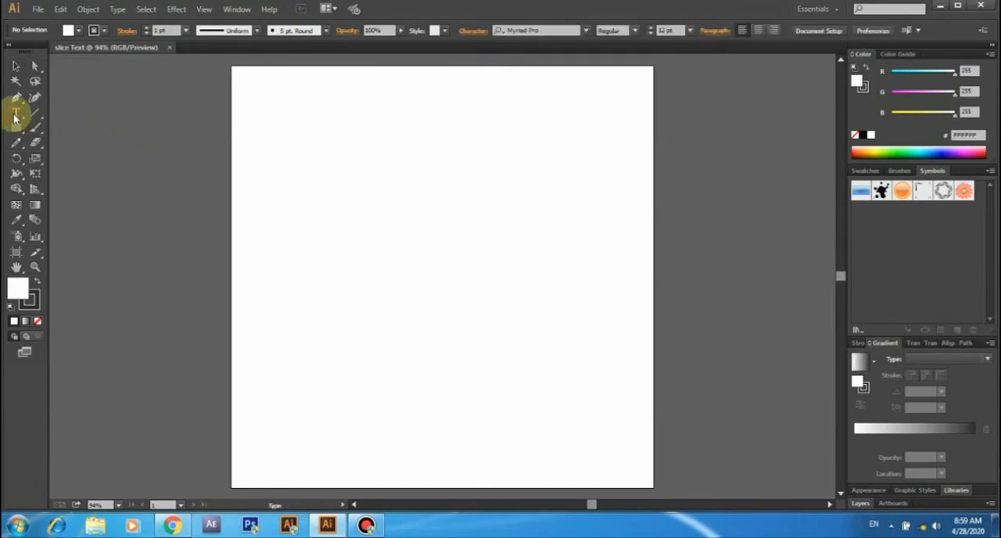
{"action": "left_click", "coordinate": [423, 247]}
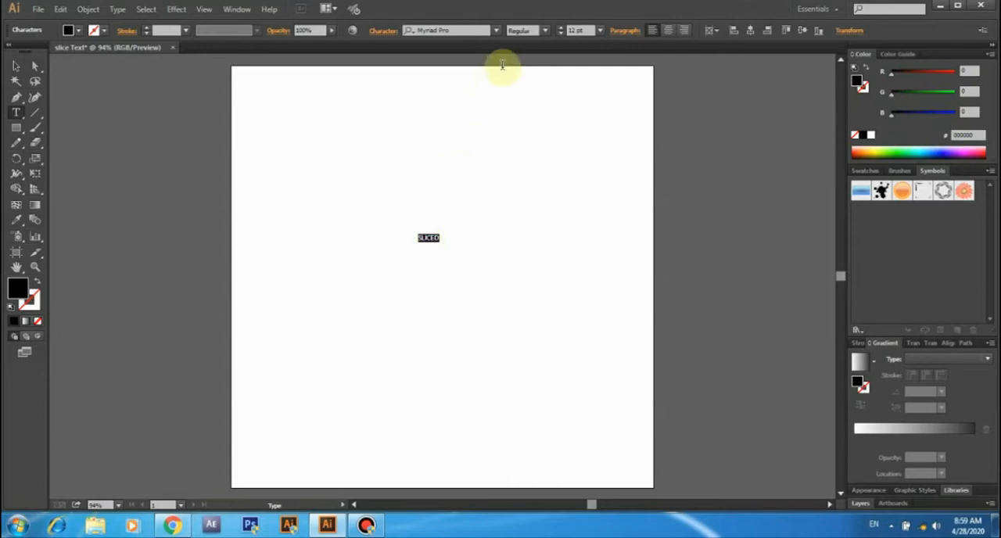
{"action": "left_click", "coordinate": [496, 29]}
{"action": "left_click_drag", "start_coordinate": [642, 209], "coordinate": [643, 76]}
{"action": "left_click", "coordinate": [473, 104]}
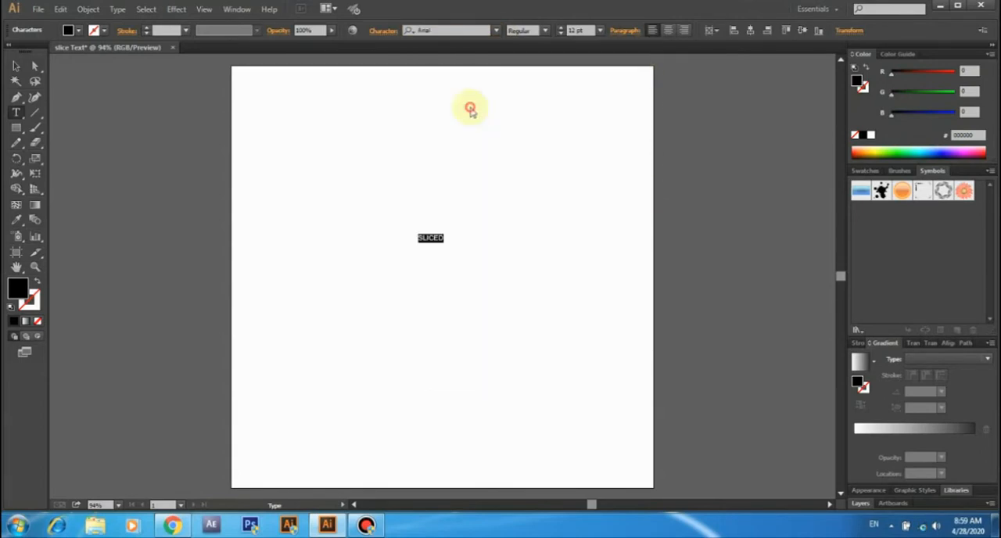
{"action": "left_click", "coordinate": [546, 30]}
{"action": "left_click", "coordinate": [542, 112]}
{"action": "left_click", "coordinate": [600, 30]}
{"action": "left_click", "coordinate": [608, 252]}
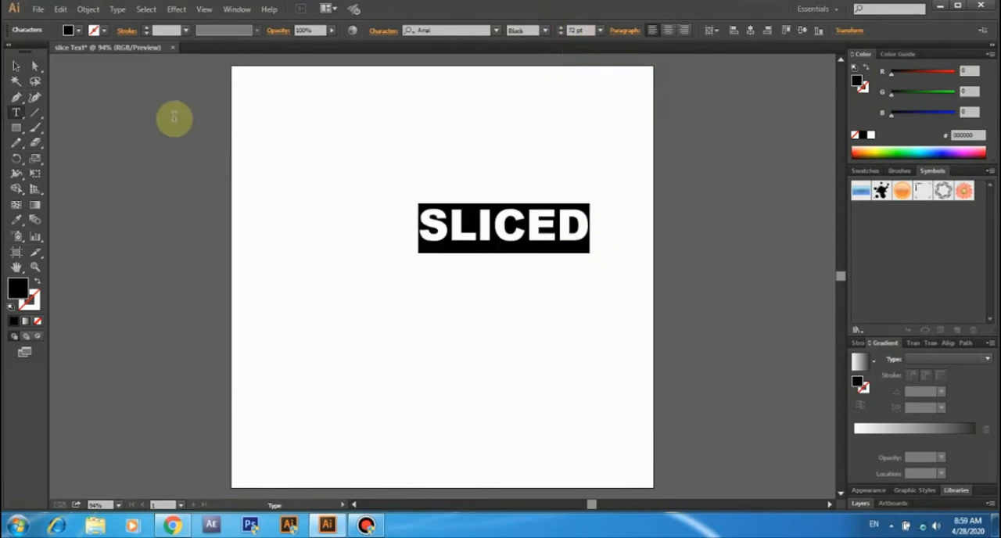
- Scale the SLICED text up to about 139 pt and move it down about 0.48 in, near the artboard's centre
{"action": "left_click", "coordinate": [17, 66]}
{"action": "left_click_drag", "start_coordinate": [583, 227], "coordinate": [608, 344]}
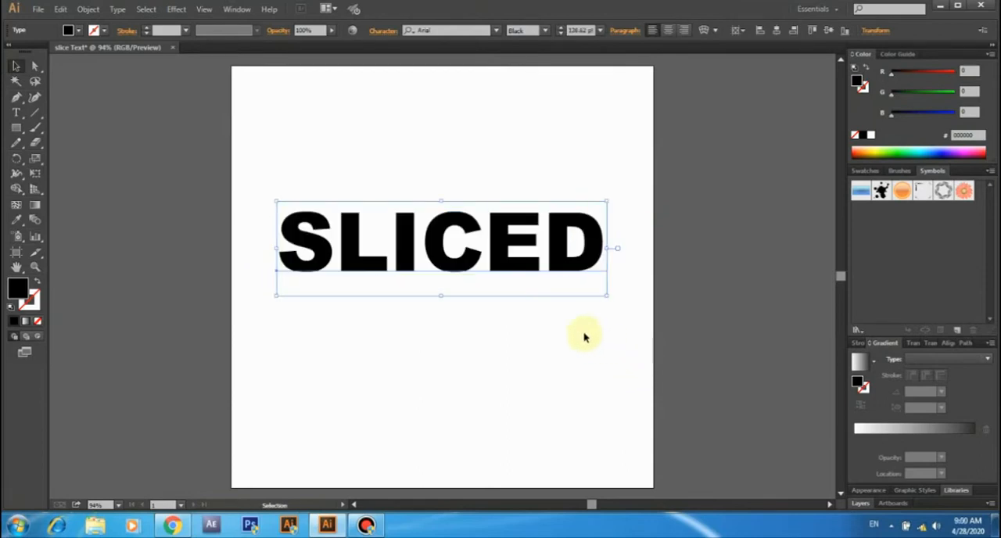
{"action": "left_click", "coordinate": [583, 336]}
{"action": "left_click_drag", "start_coordinate": [554, 248], "coordinate": [553, 255]}
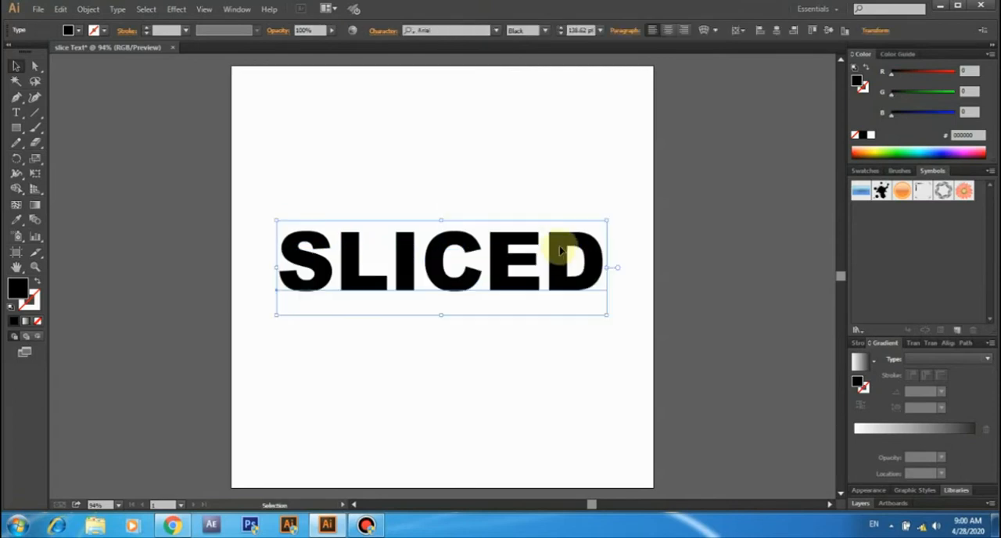
{"action": "left_click", "coordinate": [630, 242]}
{"action": "left_click", "coordinate": [601, 249]}
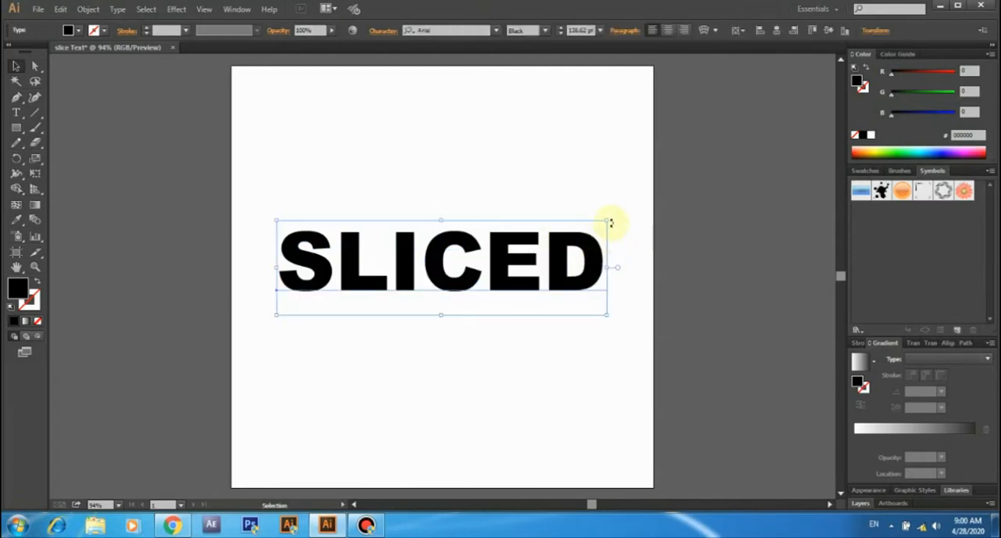
{"action": "left_click_drag", "start_coordinate": [612, 218], "coordinate": [610, 211]}
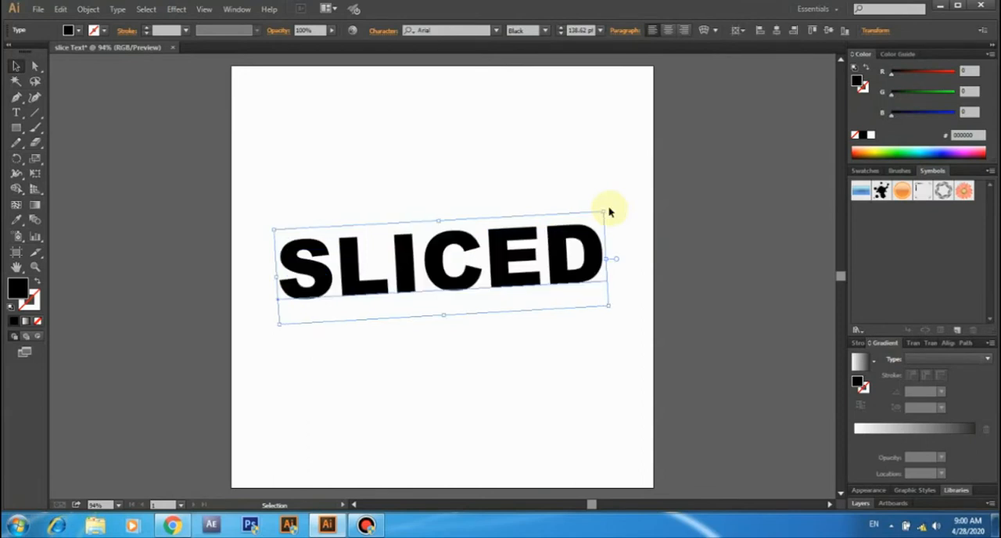
{"action": "left_click", "coordinate": [560, 181]}
{"action": "key", "text": "ctrl+z"}
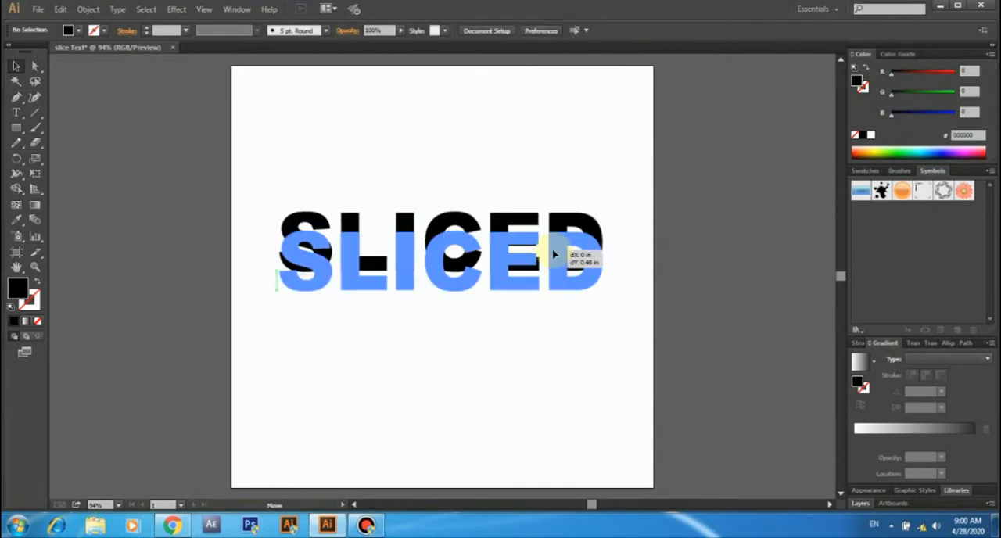
- Rotate the SLICED text slightly counter-clockwise so its right end sits higher than its left
{"action": "left_click", "coordinate": [632, 244]}
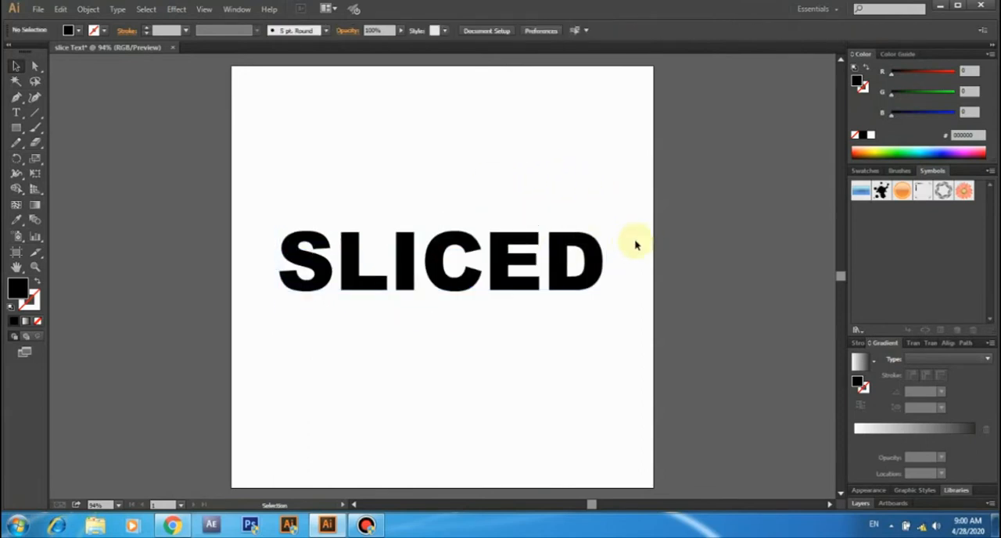
{"action": "left_click", "coordinate": [593, 247]}
{"action": "left_click_drag", "start_coordinate": [613, 218], "coordinate": [610, 209]}
{"action": "left_click", "coordinate": [557, 177]}
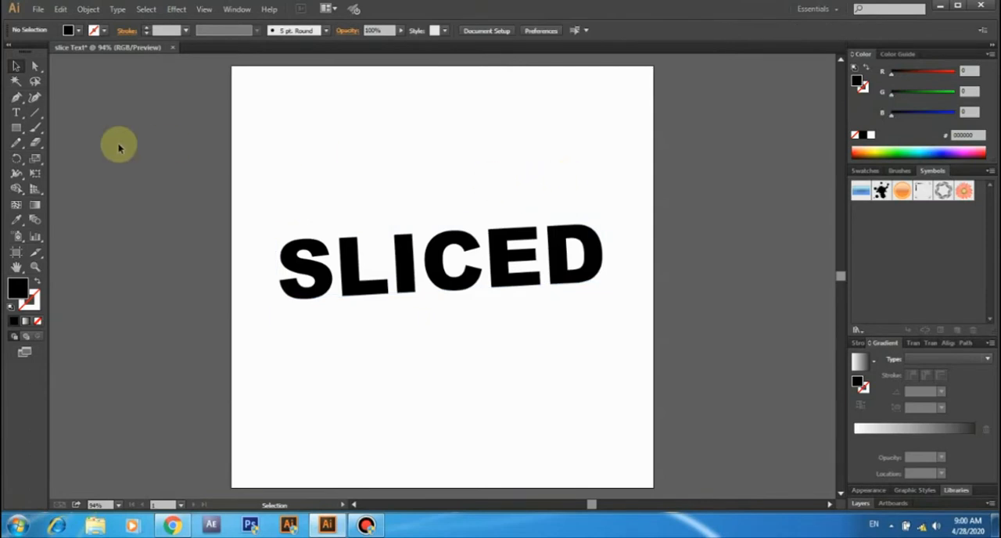
- Convert the rotated SLICED text to outlines
{"action": "left_click", "coordinate": [17, 130]}
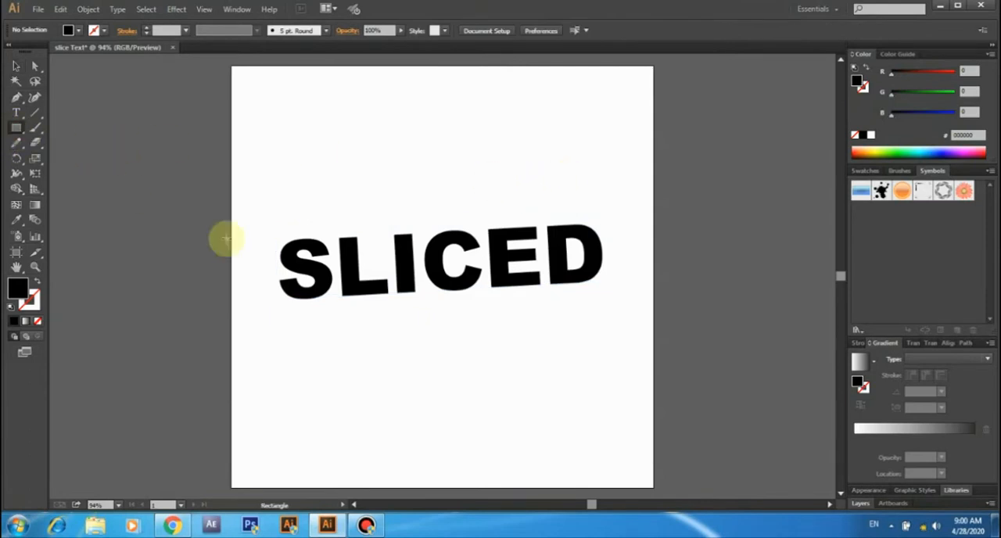
{"action": "left_click", "coordinate": [16, 66]}
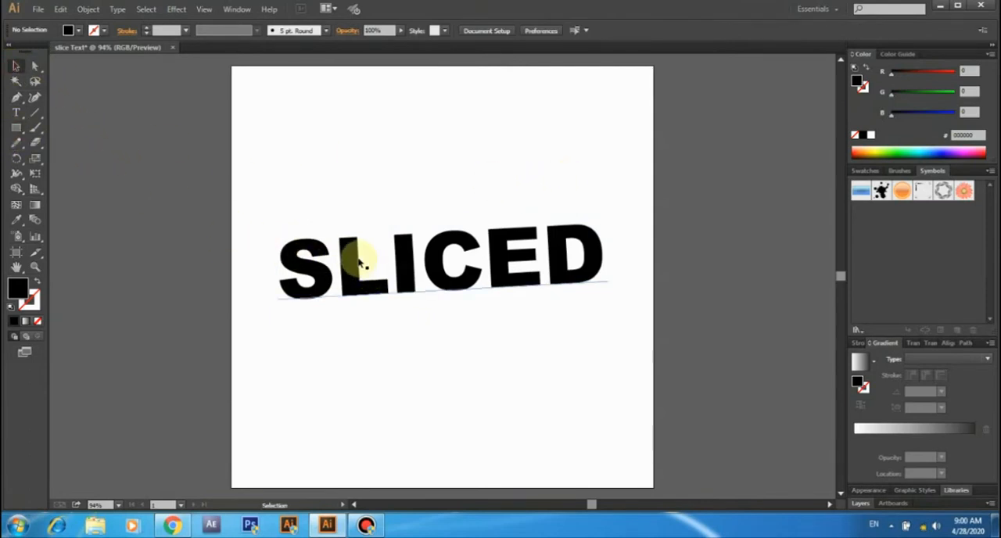
{"action": "left_click", "coordinate": [359, 260]}
{"action": "right_click", "coordinate": [353, 257]}
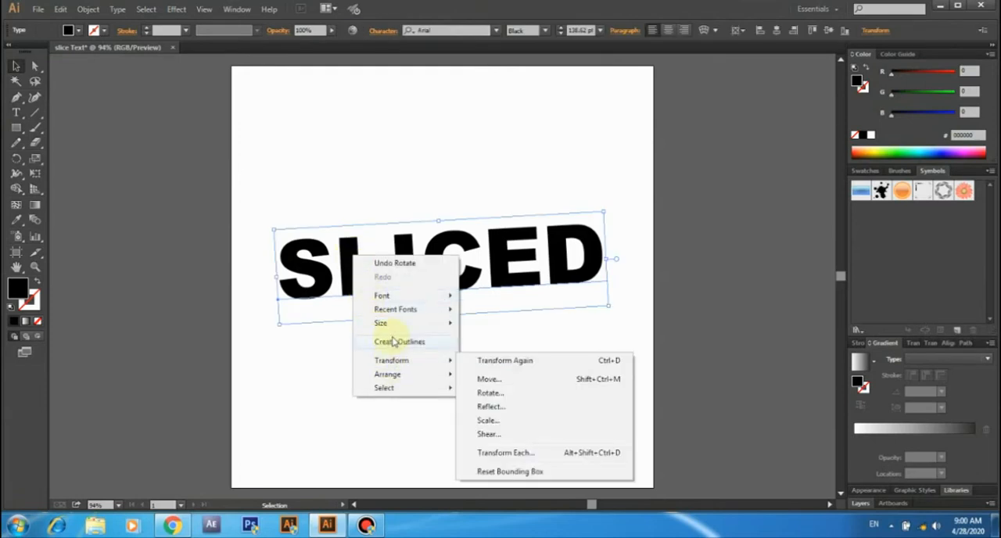
{"action": "left_click", "coordinate": [386, 342]}
{"action": "left_click", "coordinate": [391, 340]}
{"action": "left_click", "coordinate": [354, 270]}
- Draw a rectangle about 8.2 in by 1.7 in over the lettering, with its lower edge crossing the middle of the letters
{"action": "left_click", "coordinate": [16, 128]}
{"action": "left_click_drag", "start_coordinate": [268, 190], "coordinate": [607, 258]}
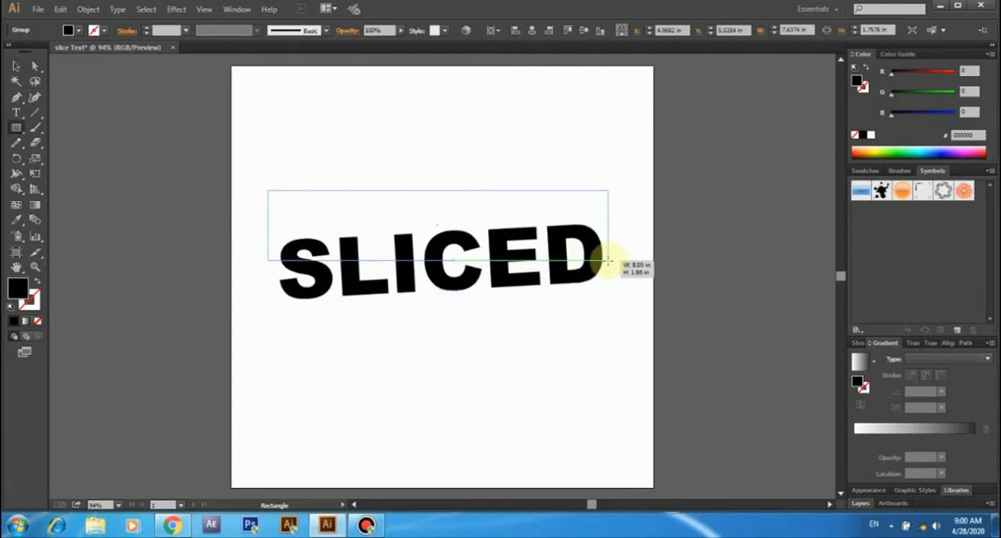
{"action": "left_click_drag", "start_coordinate": [607, 260], "coordinate": [616, 262]}
- Set the rectangle's fill to none
{"action": "left_click", "coordinate": [72, 30]}
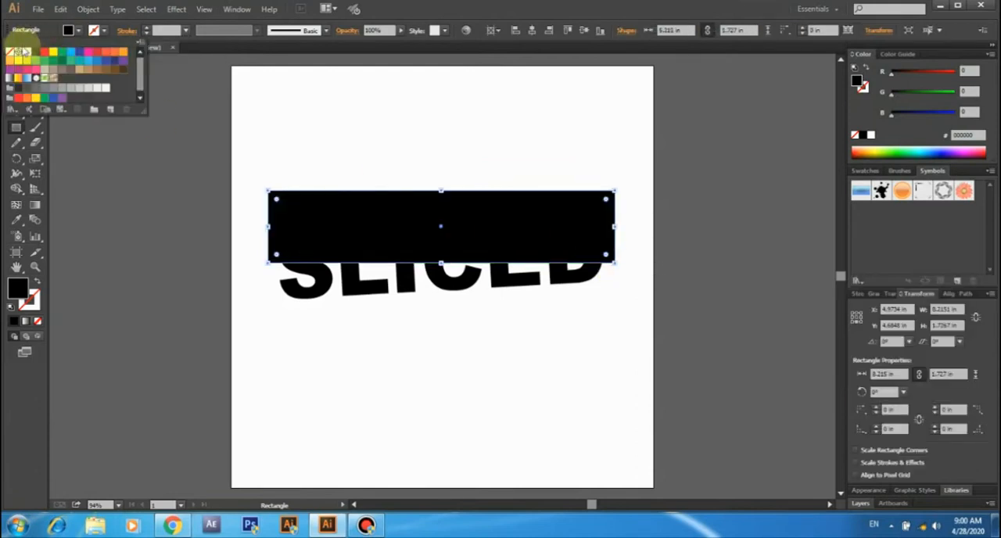
{"action": "left_click", "coordinate": [10, 53]}
{"action": "left_click", "coordinate": [15, 66]}
{"action": "left_click_drag", "start_coordinate": [338, 150], "coordinate": [388, 207]}
{"action": "left_click", "coordinate": [63, 11]}
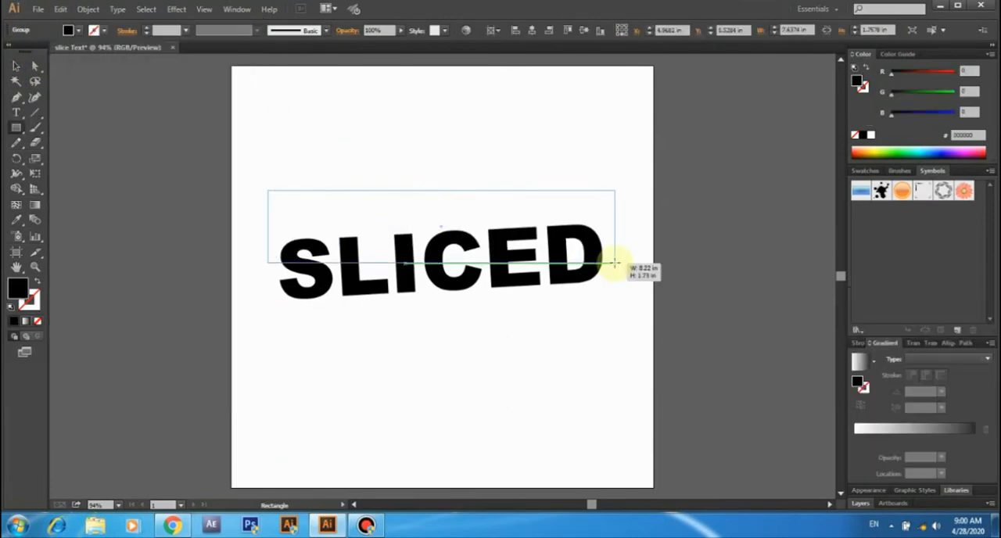
{"action": "left_click_drag", "start_coordinate": [615, 263], "coordinate": [615, 263]}
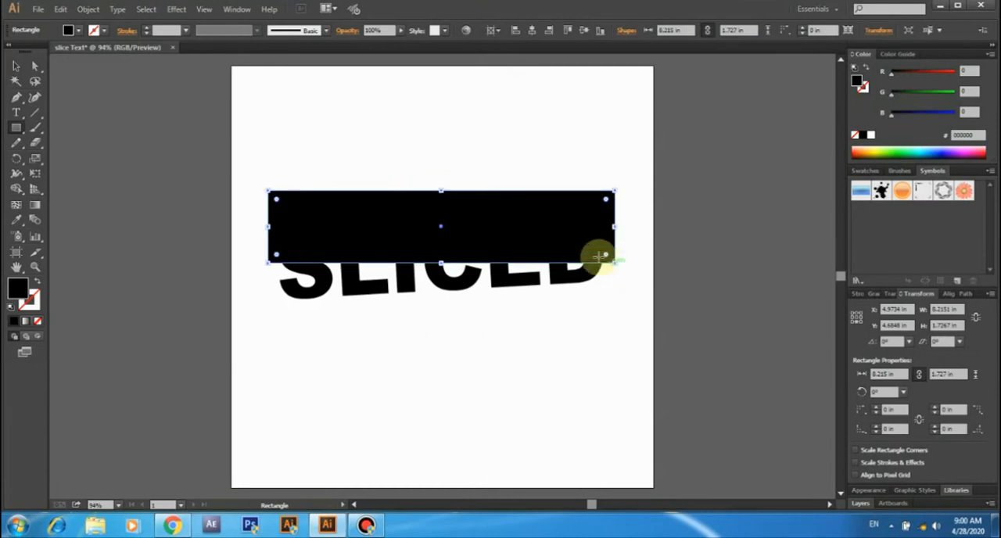
{"action": "left_click", "coordinate": [68, 29]}
{"action": "left_click", "coordinate": [13, 57]}
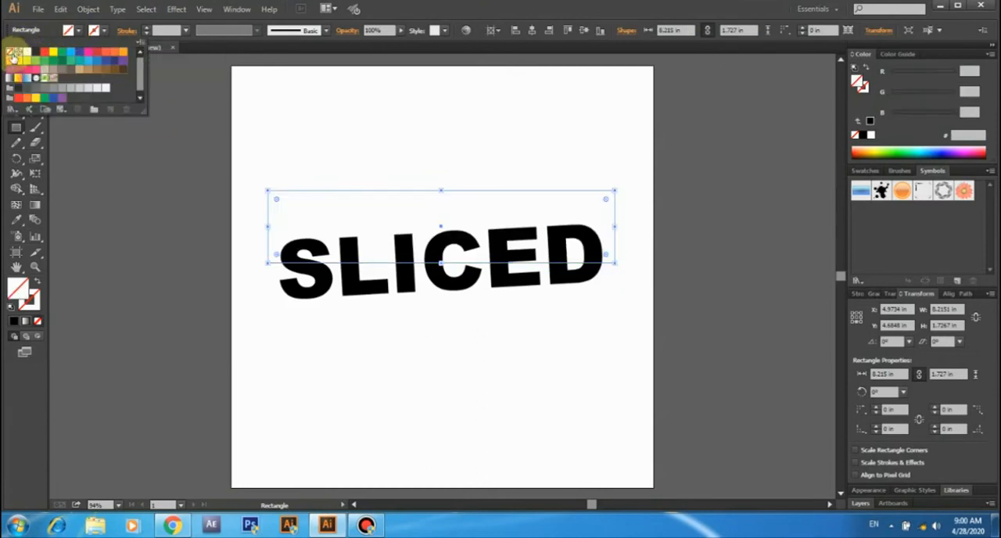
- Cut the letters along the rectangle's lower edge by applying Divide Objects Below to the unfilled rectangle
{"action": "left_click", "coordinate": [16, 67]}
{"action": "left_click", "coordinate": [341, 151]}
{"action": "left_click_drag", "start_coordinate": [341, 151], "coordinate": [384, 208]}
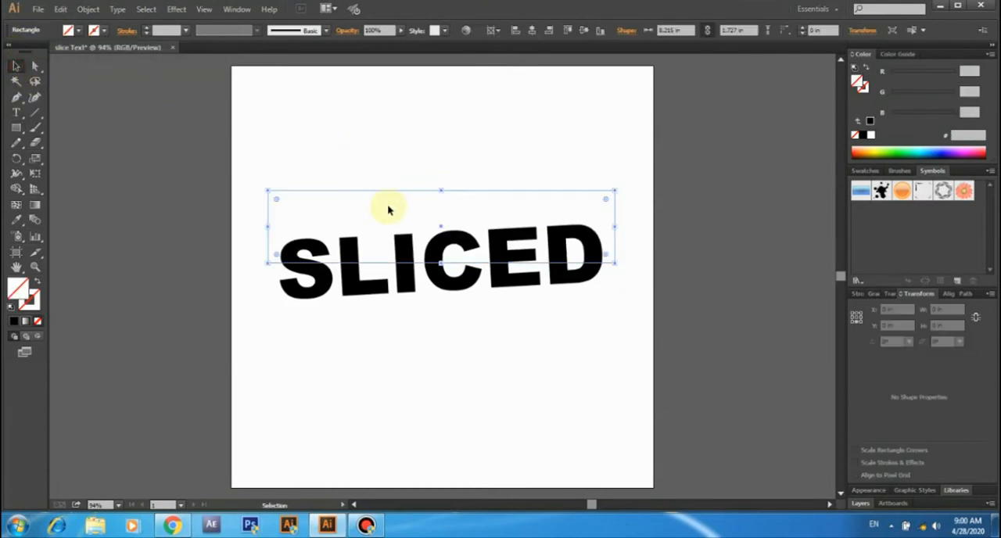
{"action": "left_click", "coordinate": [61, 9]}
{"action": "mouse_move", "coordinate": [88, 9]}
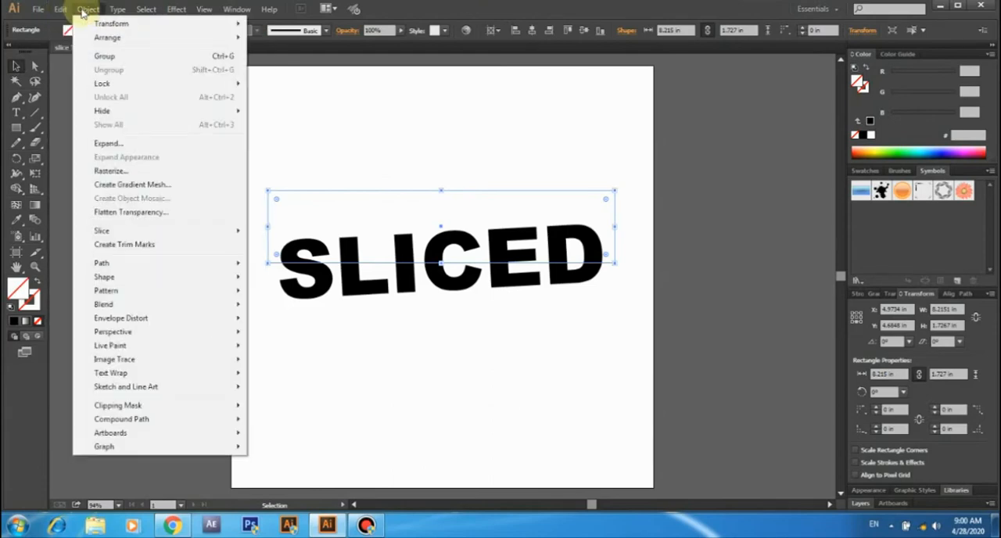
{"action": "mouse_move", "coordinate": [218, 270]}
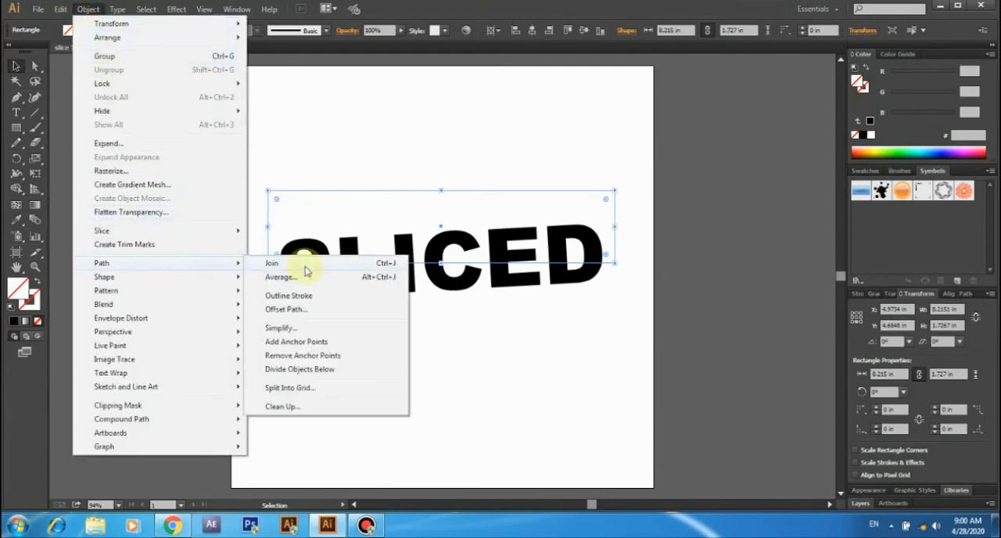
{"action": "left_click", "coordinate": [316, 371]}
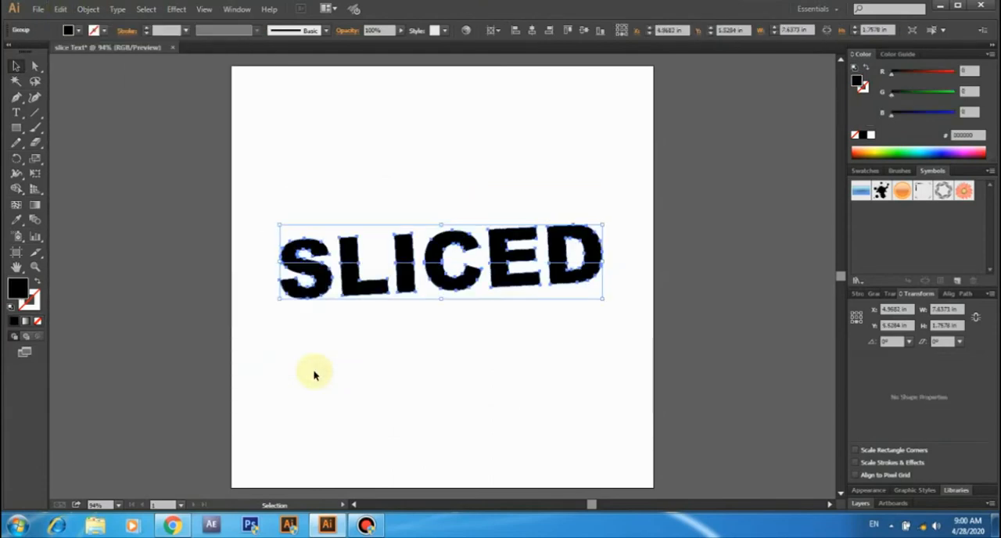
- Ungroup the divided SLICED lettering into separate pieces
{"action": "left_click", "coordinate": [314, 364]}
{"action": "left_click", "coordinate": [340, 244]}
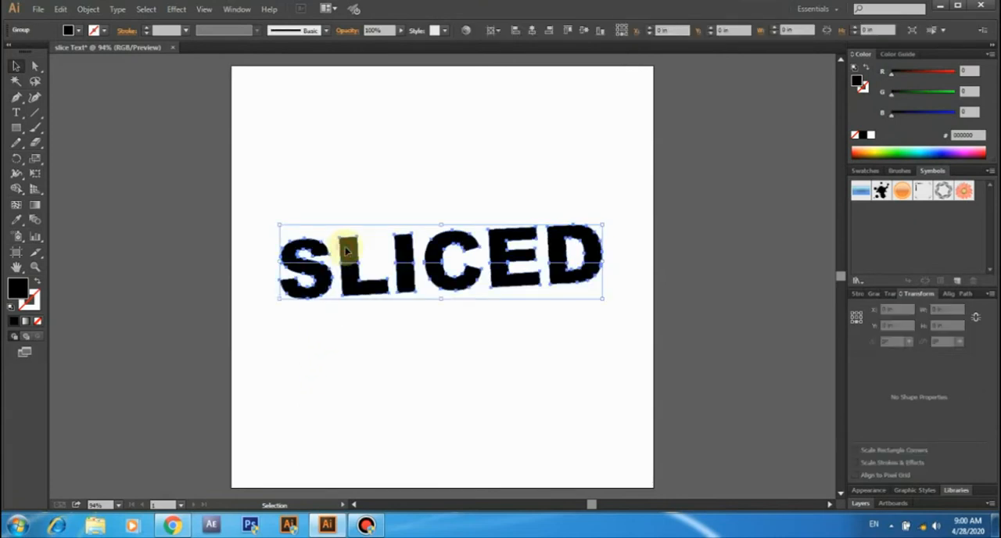
{"action": "right_click", "coordinate": [345, 249]}
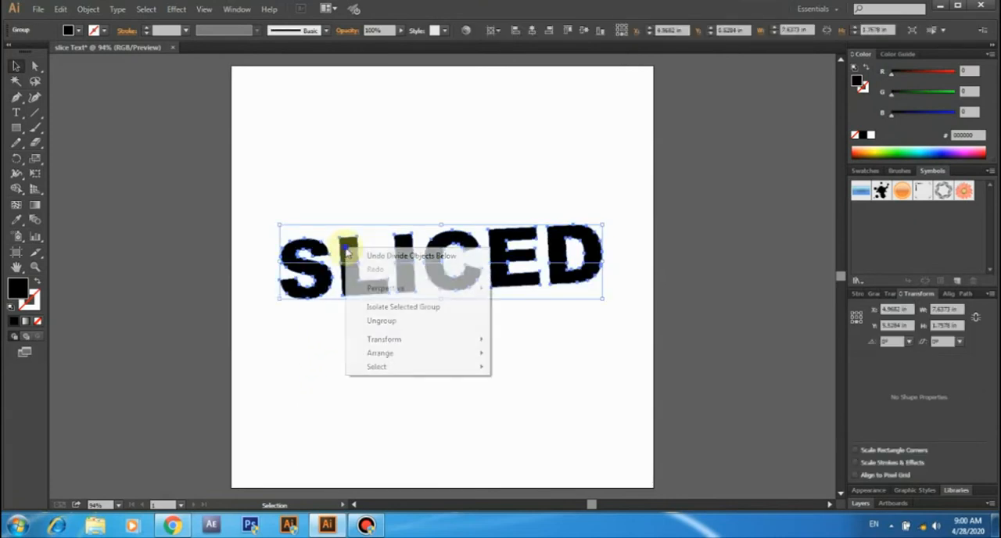
{"action": "left_click", "coordinate": [368, 322]}
{"action": "left_click", "coordinate": [365, 324]}
- Test the cut by moving the upper pieces of several letters upward and undo each move
{"action": "left_click_drag", "start_coordinate": [349, 238], "coordinate": [357, 213]}
{"action": "key", "text": "ctrl+z"}
{"action": "left_click", "coordinate": [320, 196]}
{"action": "left_click_drag", "start_coordinate": [313, 248], "coordinate": [317, 210]}
{"action": "key", "text": "ctrl+z"}
{"action": "left_click_drag", "start_coordinate": [404, 250], "coordinate": [404, 217]}
{"action": "key", "text": "ctrl+z"}
- Select the upper halves of all the letters and group them
{"action": "left_click", "coordinate": [350, 202]}
{"action": "left_click_drag", "start_coordinate": [254, 205], "coordinate": [622, 250]}
{"action": "right_click", "coordinate": [443, 247]}
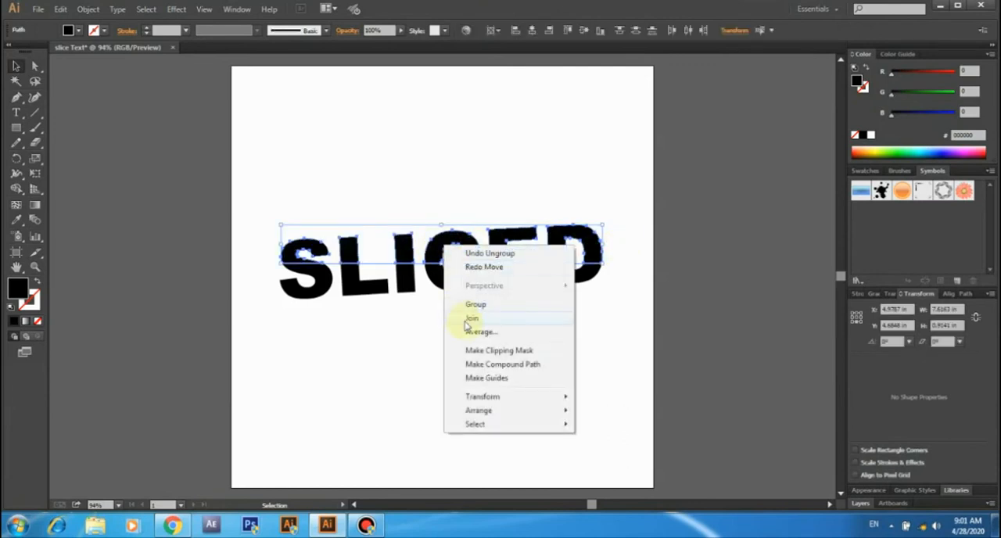
{"action": "left_click", "coordinate": [476, 305]}
- Select the lower halves of all the letters and group them
{"action": "left_click", "coordinate": [277, 337]}
{"action": "left_click_drag", "start_coordinate": [263, 337], "coordinate": [610, 283]}
{"action": "right_click", "coordinate": [446, 270]}
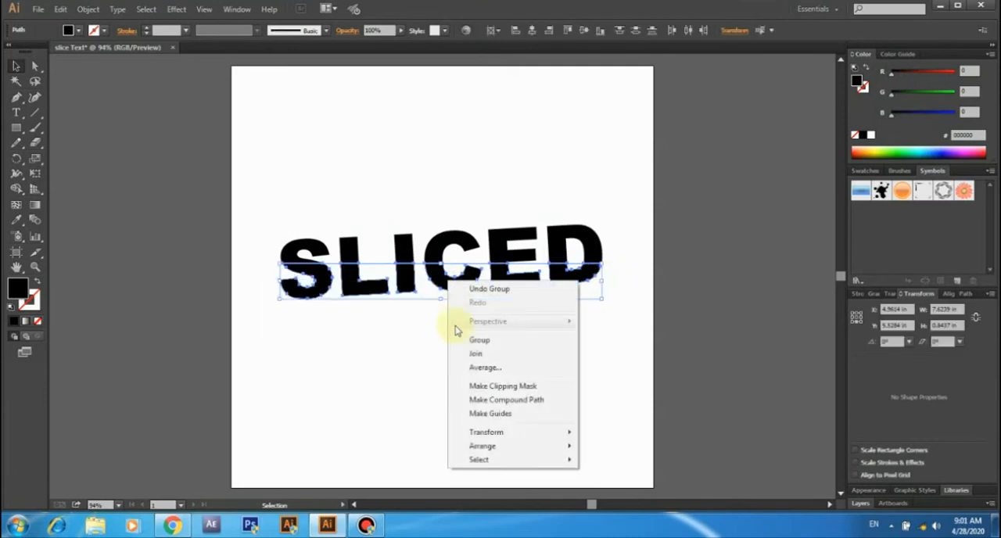
{"action": "left_click", "coordinate": [461, 339]}
{"action": "left_click", "coordinate": [458, 338]}
- Test the lower group by moving it down away from the upper halves, and undo the move
{"action": "left_click_drag", "start_coordinate": [404, 282], "coordinate": [412, 340]}
{"action": "key", "text": "a"}
{"action": "key", "text": "v"}
{"action": "key", "text": "ctrl+z"}
{"action": "left_click", "coordinate": [409, 331]}
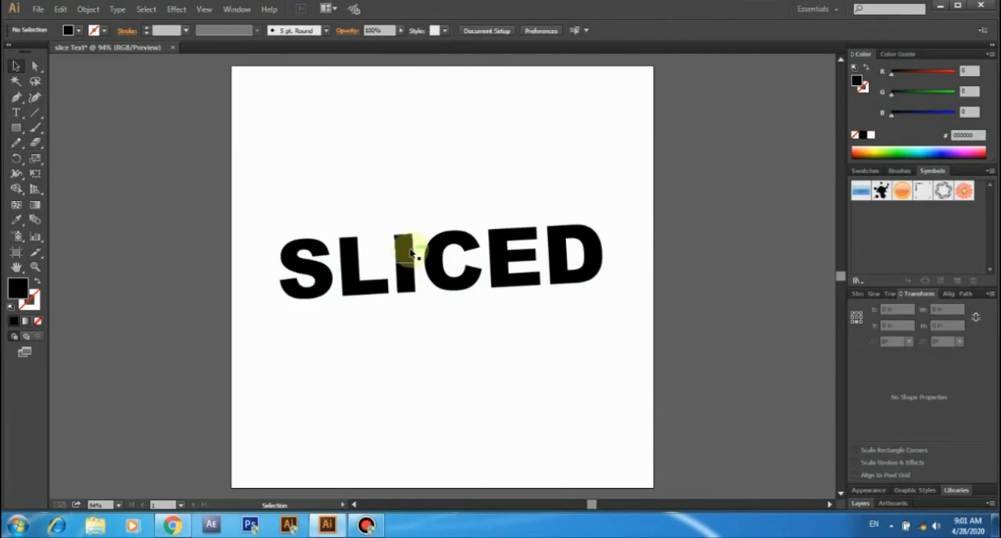
- Group the upper letter halves and the lower letter halves as two separate groups
{"action": "right_click", "coordinate": [445, 248]}
{"action": "left_click", "coordinate": [475, 309]}
{"action": "left_click", "coordinate": [273, 337]}
{"action": "left_click_drag", "start_coordinate": [264, 337], "coordinate": [608, 278]}
{"action": "right_click", "coordinate": [446, 278]}
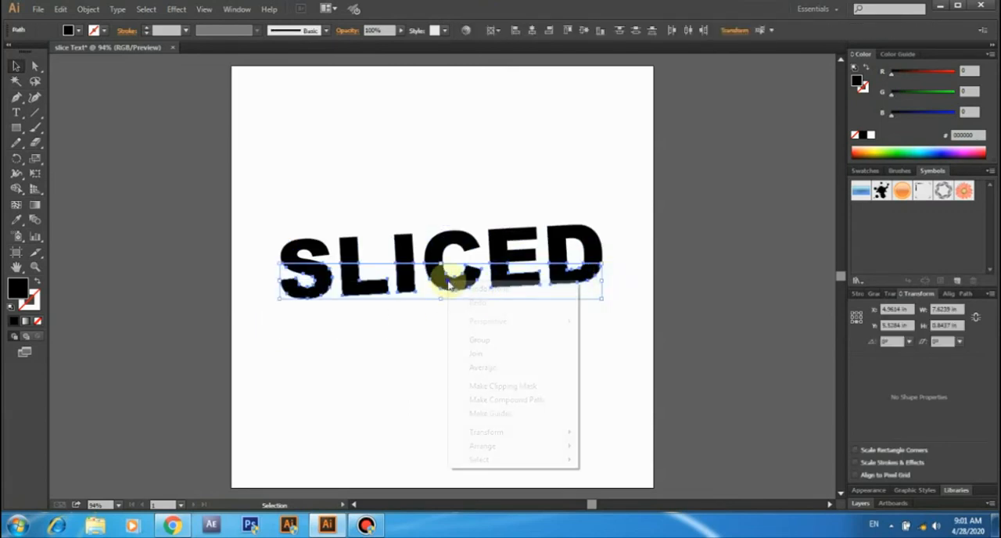
{"action": "left_click", "coordinate": [463, 344]}
{"action": "left_click", "coordinate": [454, 335]}
- Try moving the lower letter group downward, undo the move and clear the selection
{"action": "key", "text": "a"}
{"action": "left_click_drag", "start_coordinate": [416, 285], "coordinate": [413, 342]}
{"action": "key", "text": "ctrl+z"}
{"action": "key", "text": "v"}
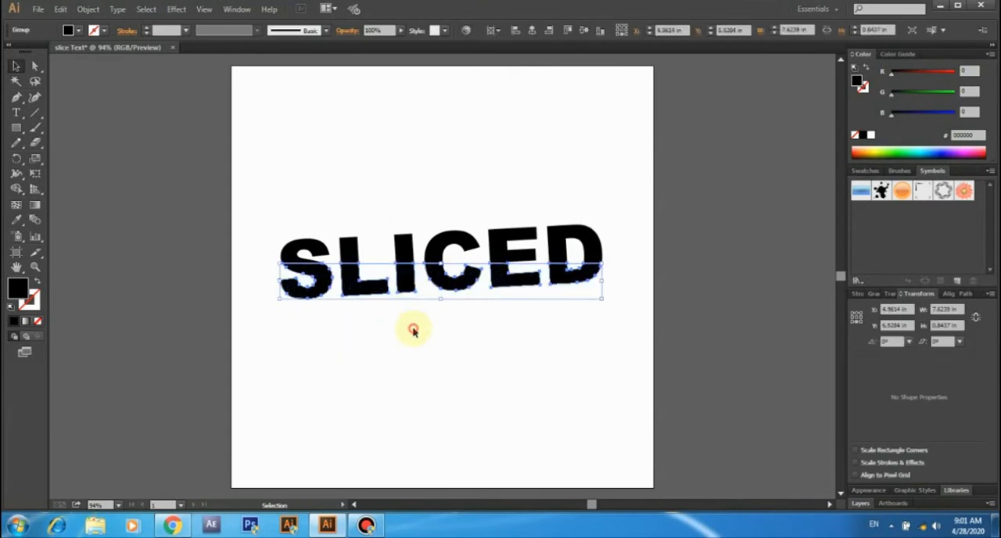
{"action": "left_click", "coordinate": [413, 331]}
- Nudge the upper letter group slightly to the left to offset it from the lower halves
{"action": "left_click", "coordinate": [409, 251]}
{"action": "key", "text": "Left"}
{"action": "key", "text": "Left"}
{"action": "key", "text": "Left"}
{"action": "key", "text": "Left"}
{"action": "key", "text": "Left"}
{"action": "key", "text": "Left"}
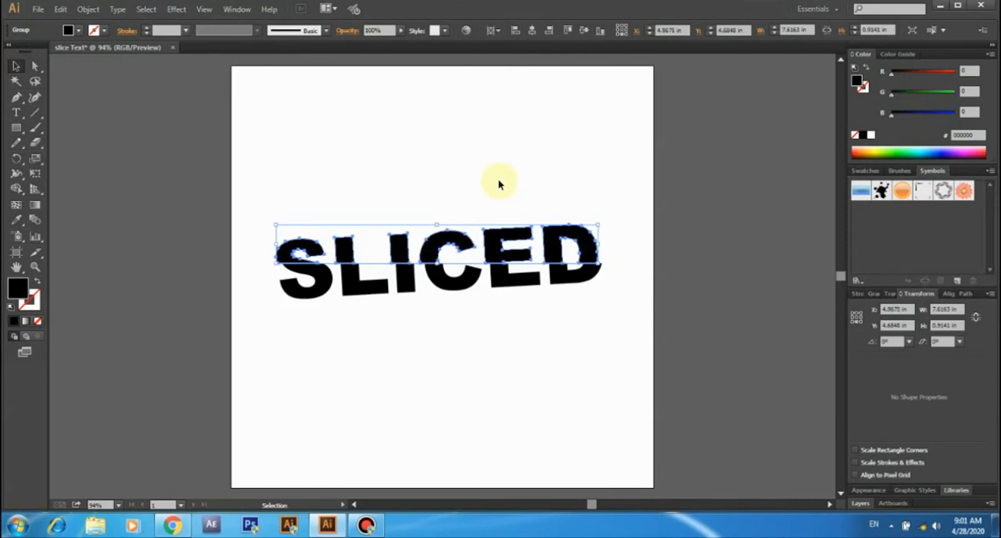
{"action": "left_click", "coordinate": [500, 182]}
- Fill the lower letter group with the grey swatch C=0 M=0 Y=0 K=40
{"action": "left_click", "coordinate": [405, 279]}
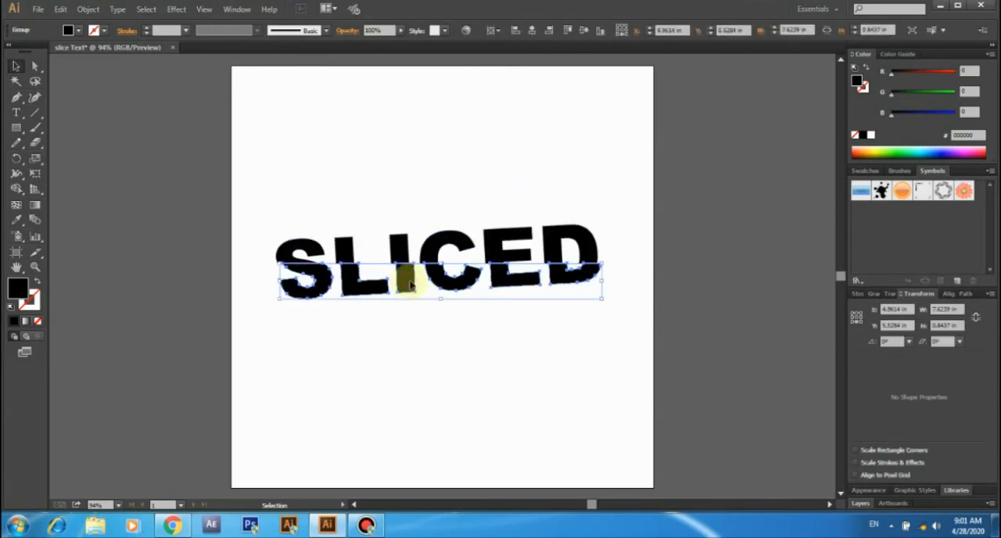
{"action": "left_click", "coordinate": [68, 30]}
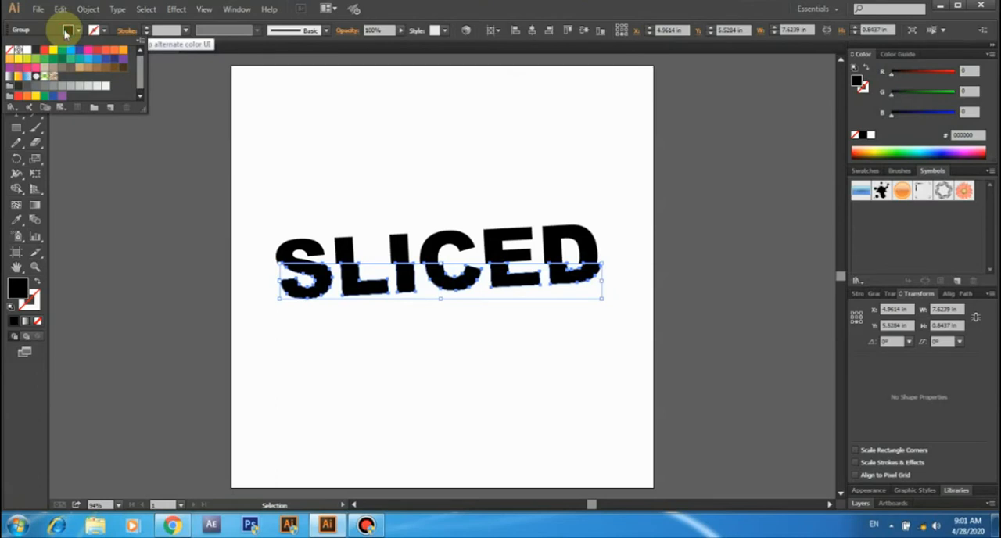
{"action": "left_click", "coordinate": [68, 91]}
{"action": "left_click", "coordinate": [192, 112]}
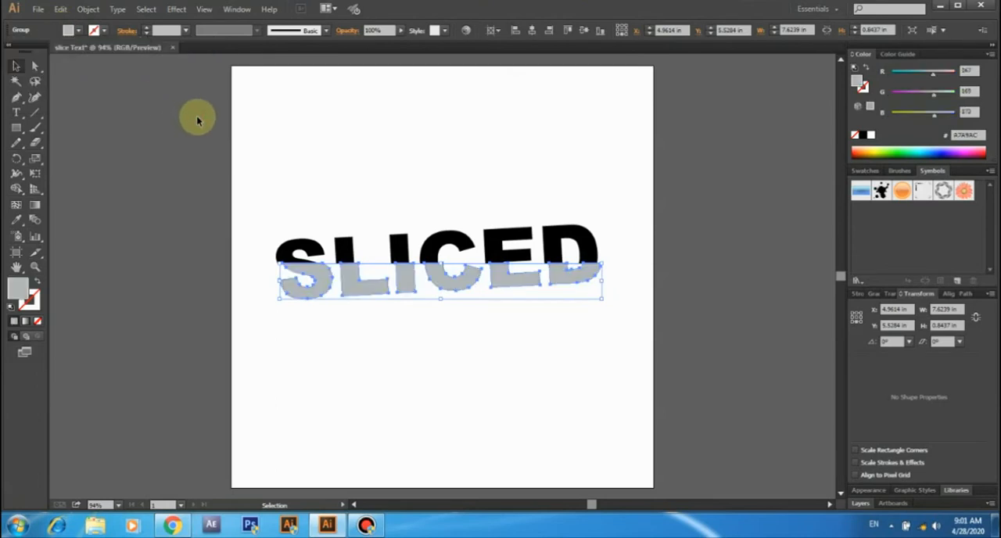
- Fill the upper letter group with a white-to-black linear gradient
{"action": "left_click", "coordinate": [305, 145]}
{"action": "left_click", "coordinate": [401, 244]}
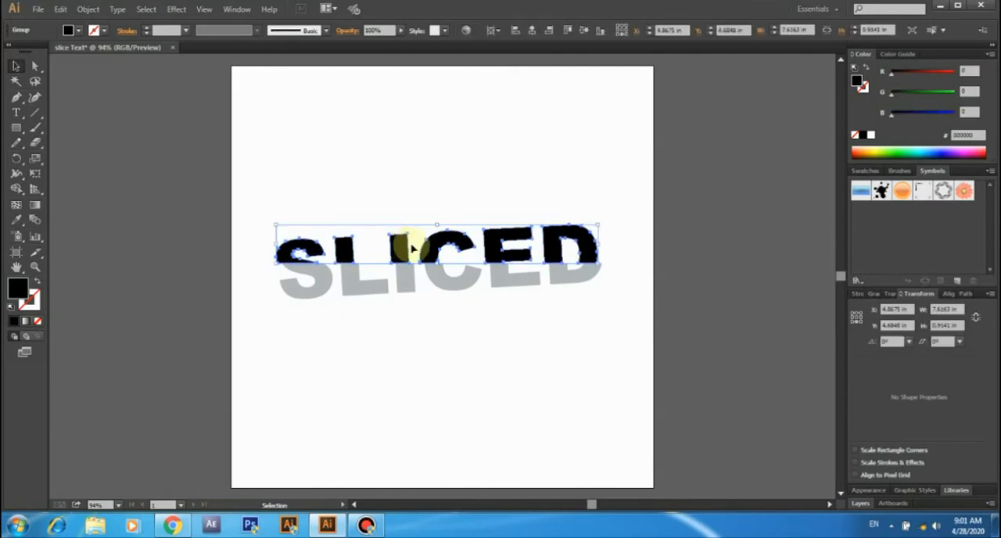
{"action": "left_click", "coordinate": [871, 296]}
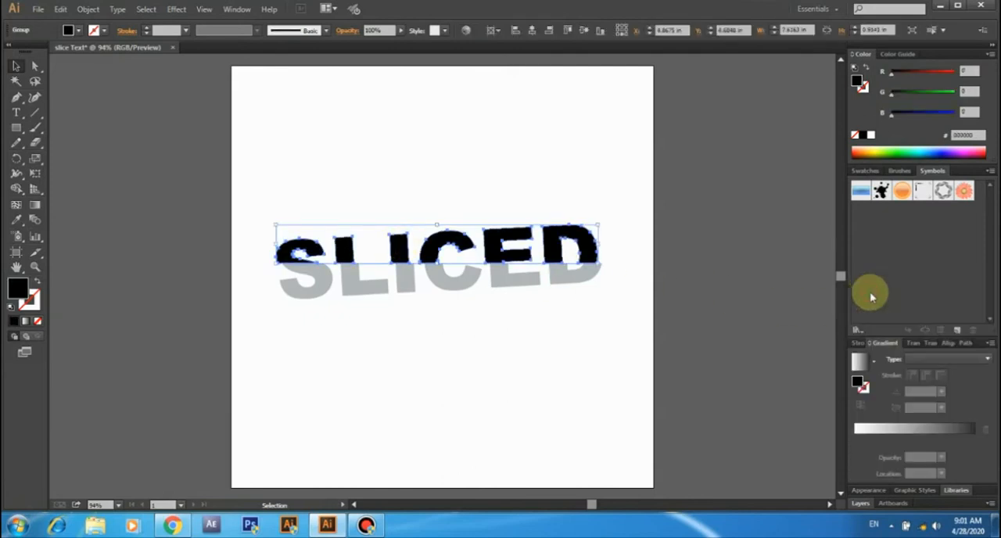
{"action": "left_click", "coordinate": [921, 429]}
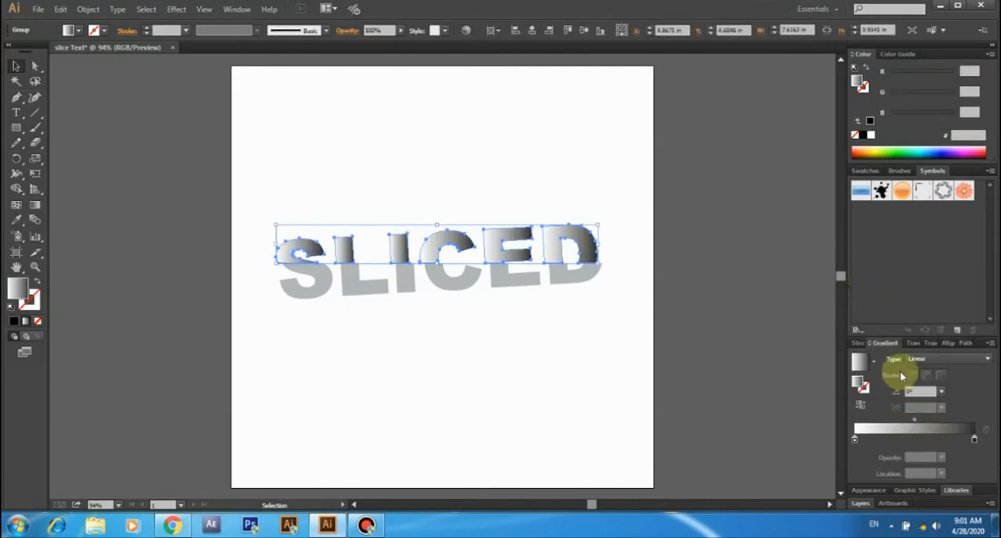
- Try angling the gradient to -90° and shifting its midpoint toward the dark end, at 87%
{"action": "left_click", "coordinate": [941, 391]}
{"action": "left_click", "coordinate": [957, 325]}
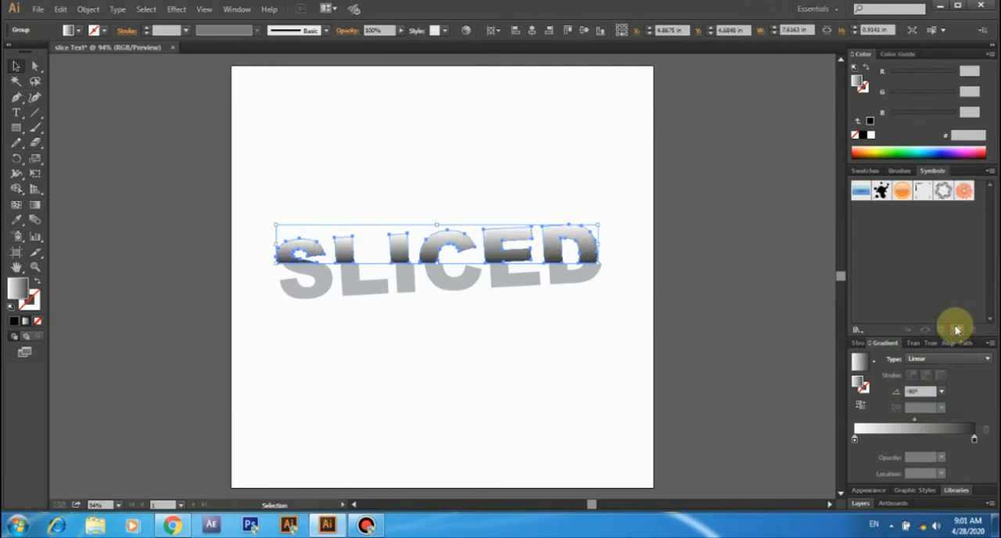
{"action": "left_click_drag", "start_coordinate": [915, 418], "coordinate": [976, 424]}
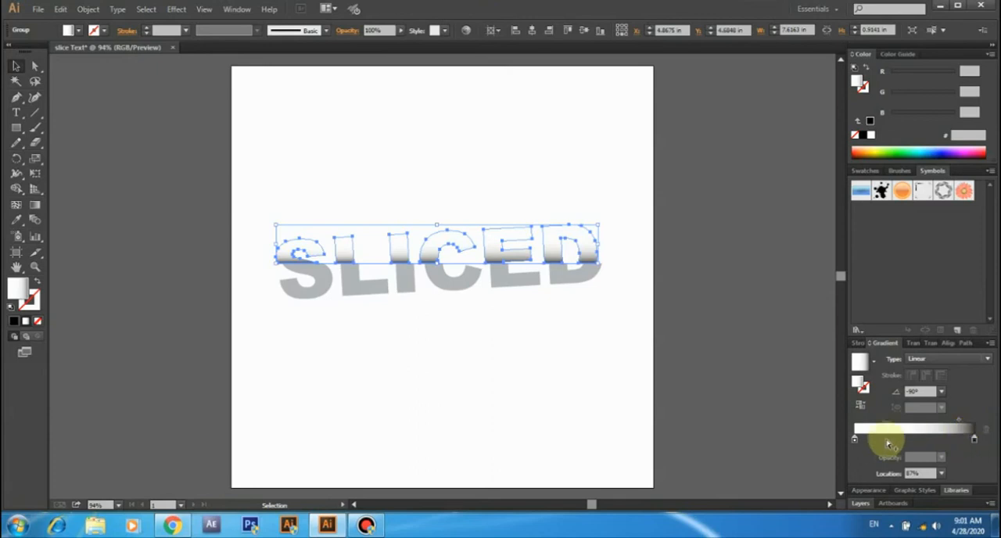
{"action": "left_click", "coordinate": [854, 440]}
{"action": "double_click", "coordinate": [854, 441]}
{"action": "left_click", "coordinate": [854, 440]}
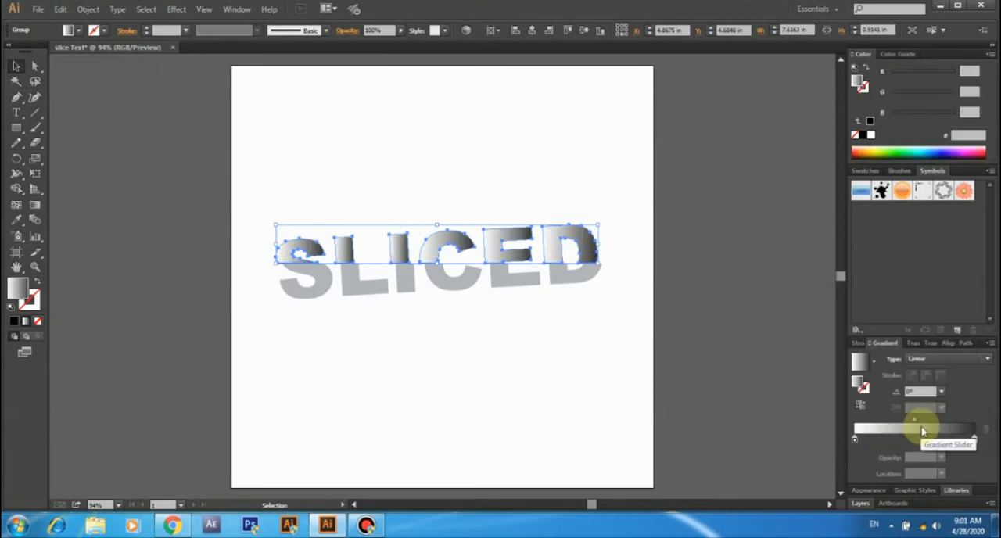
- Set the upper letter group's gradient angle to -90° and its midpoint location to 87%
{"action": "left_click", "coordinate": [941, 393]}
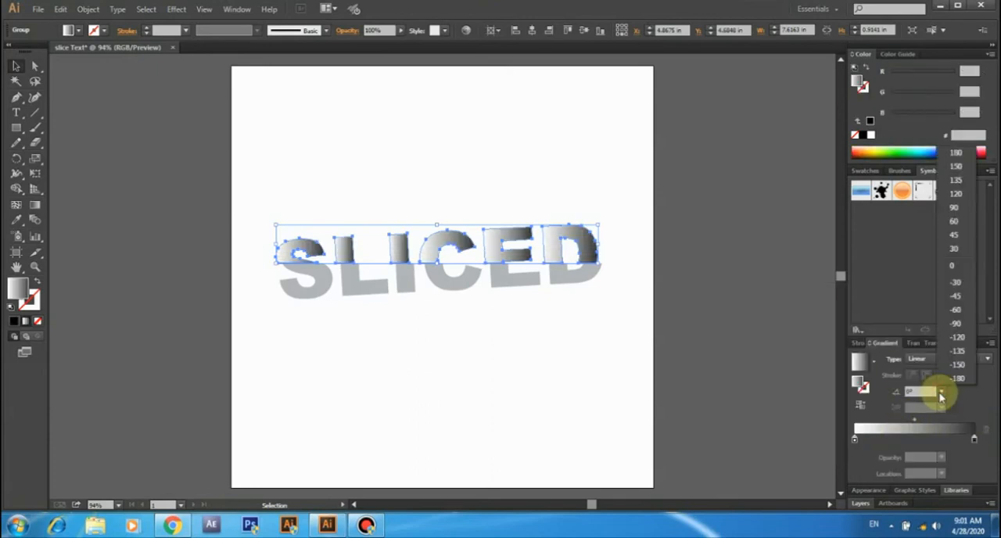
{"action": "left_click", "coordinate": [956, 323]}
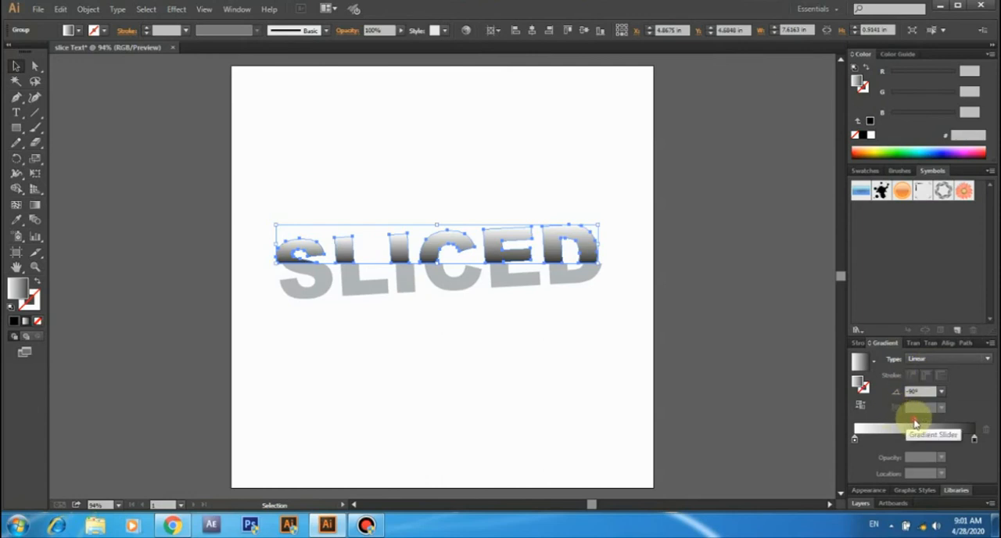
{"action": "left_click_drag", "start_coordinate": [913, 423], "coordinate": [977, 424]}
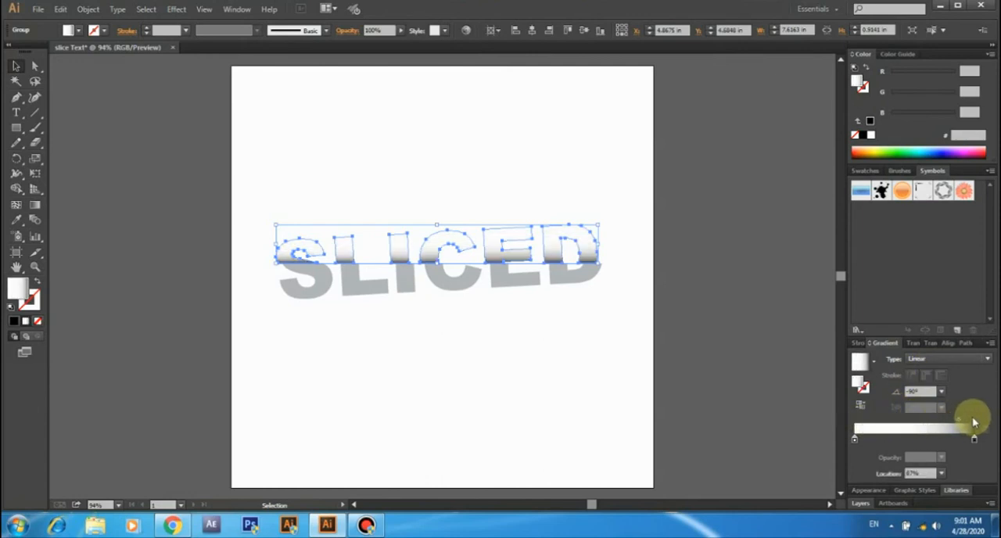
- Change the gradient's starting colour stop to the grey swatch C=0 M=0 Y=0 K=30
{"action": "left_click", "coordinate": [856, 441]}
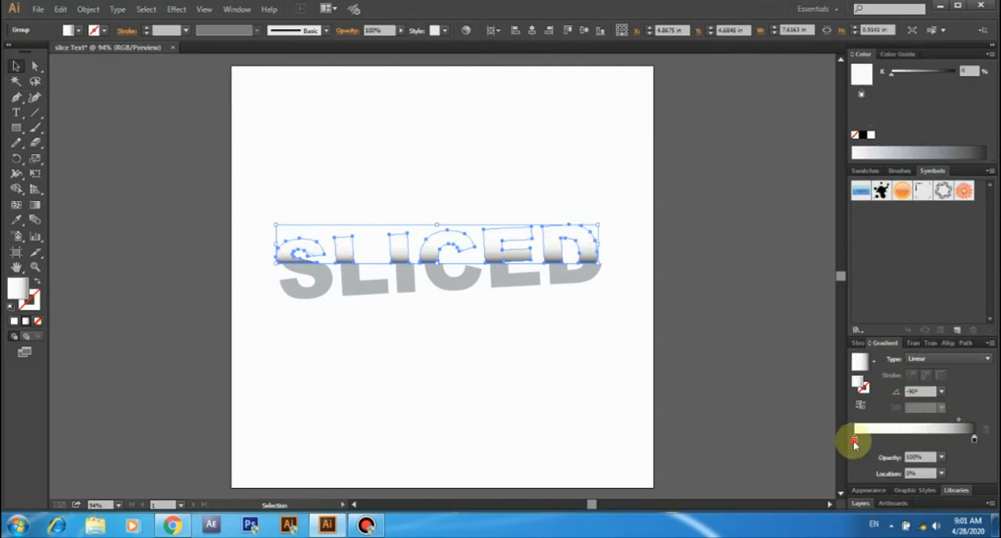
{"action": "double_click", "coordinate": [854, 441]}
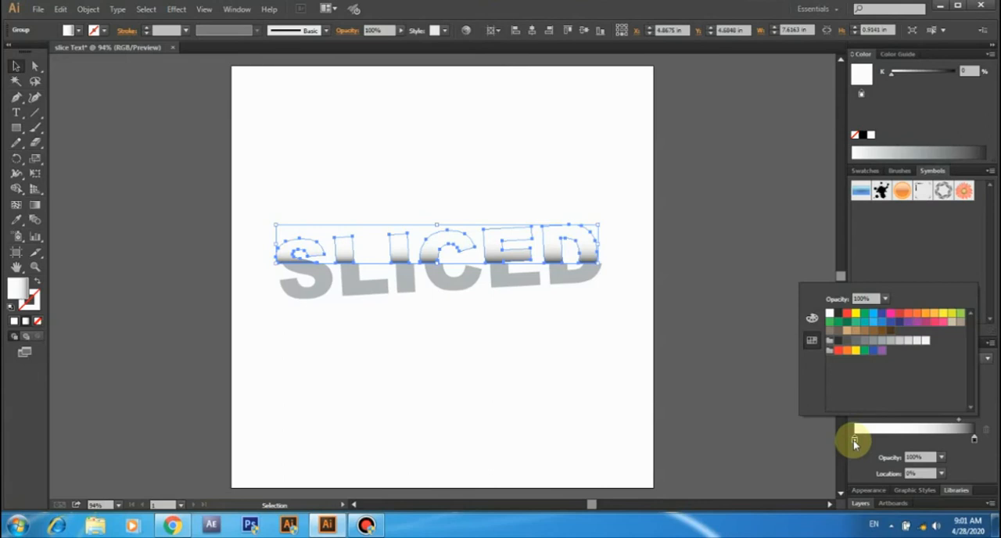
{"action": "left_click", "coordinate": [899, 341]}
{"action": "left_click", "coordinate": [767, 405]}
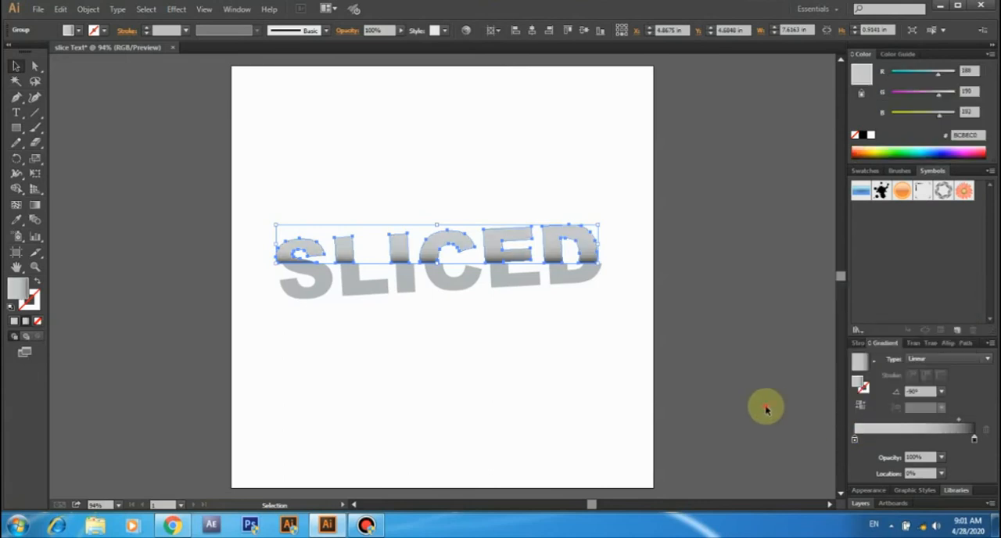
- Change the gradient's end colour stop to the near-black swatch #231F20 and clear the selection
{"action": "left_click", "coordinate": [976, 443]}
{"action": "double_click", "coordinate": [976, 442]}
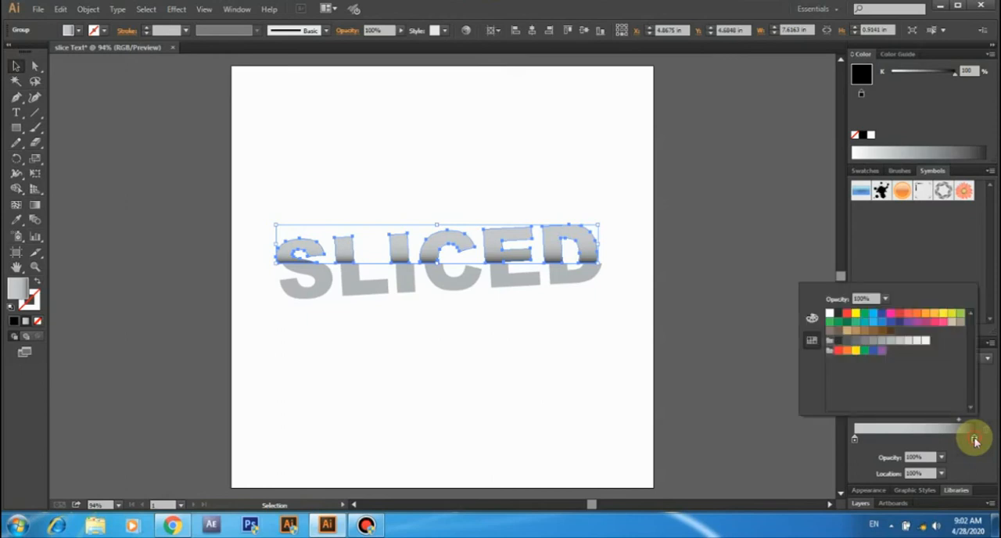
{"action": "left_click", "coordinate": [838, 313]}
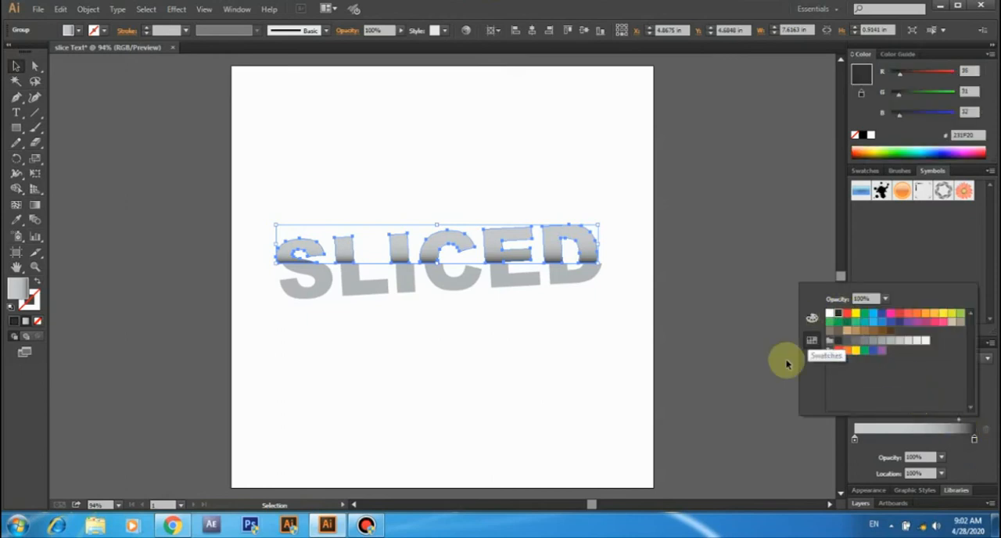
{"action": "left_click", "coordinate": [761, 391]}
{"action": "left_click", "coordinate": [749, 367]}
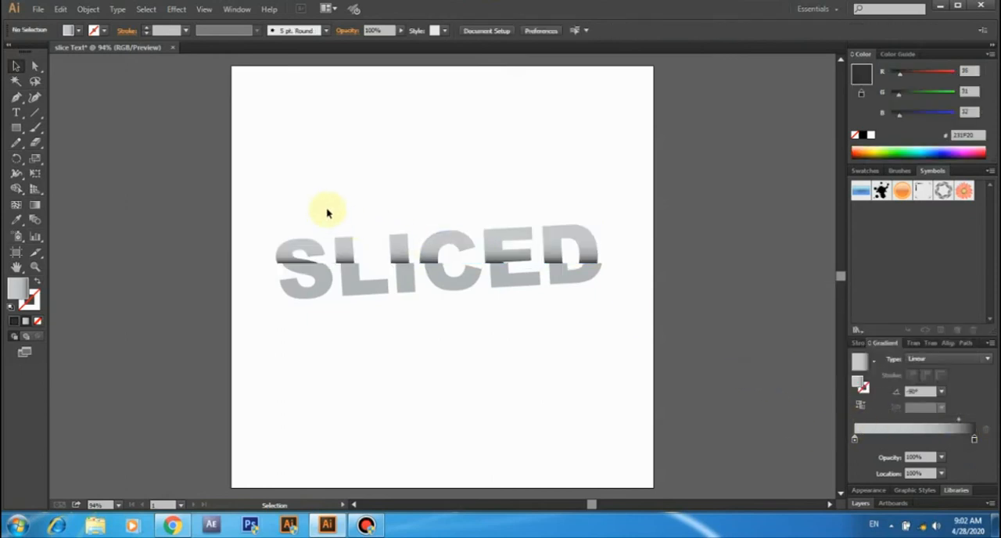
- Draw a 10 by 10 in rectangle covering the whole artboard and fill it with the near-black swatch #231F20
{"action": "left_click", "coordinate": [16, 128]}
{"action": "left_click_drag", "start_coordinate": [233, 66], "coordinate": [653, 488]}
{"action": "left_click", "coordinate": [70, 30]}
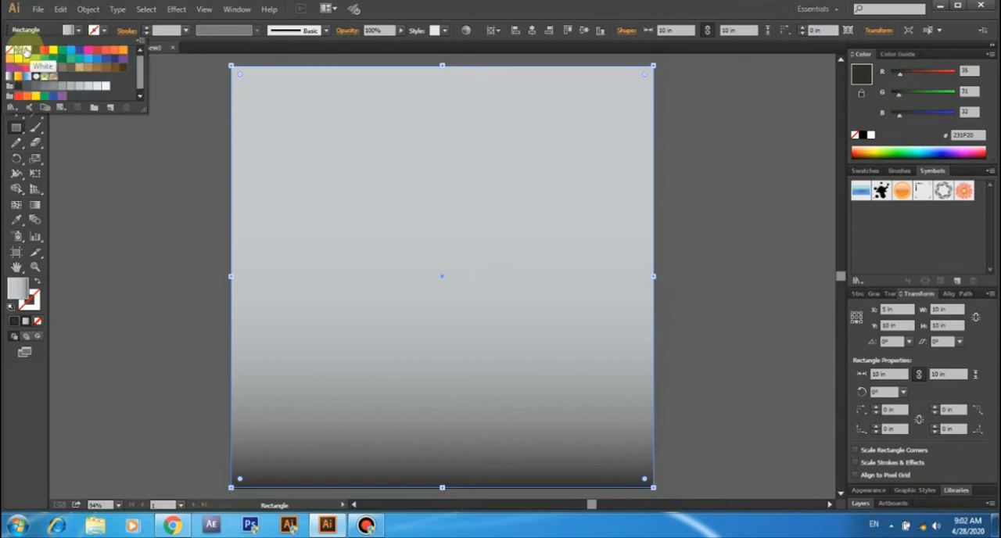
{"action": "left_click", "coordinate": [32, 51]}
{"action": "left_click", "coordinate": [74, 123]}
- Send the dark background rectangle to the back, behind the letter groups, and clear the selection
{"action": "left_click", "coordinate": [16, 66]}
{"action": "right_click", "coordinate": [469, 188]}
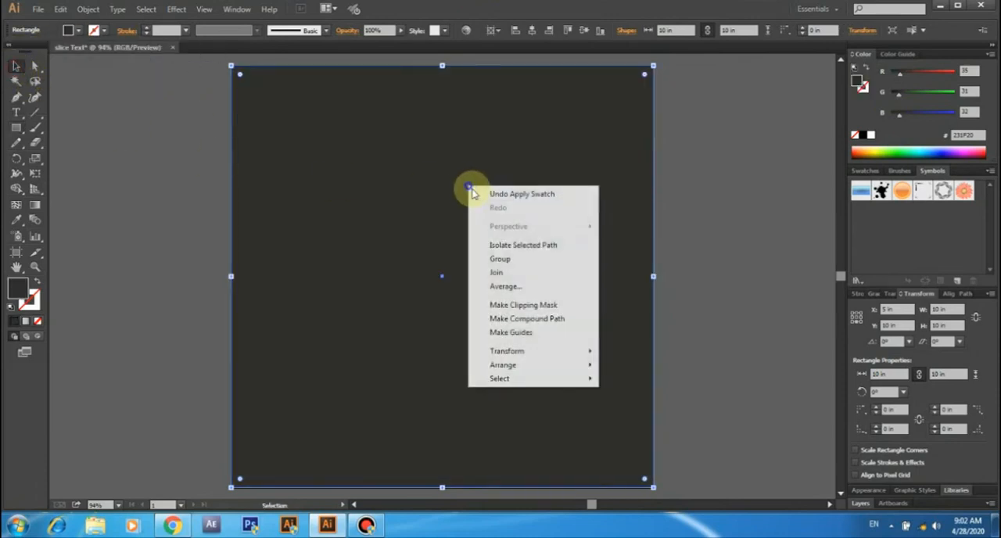
{"action": "mouse_move", "coordinate": [528, 366]}
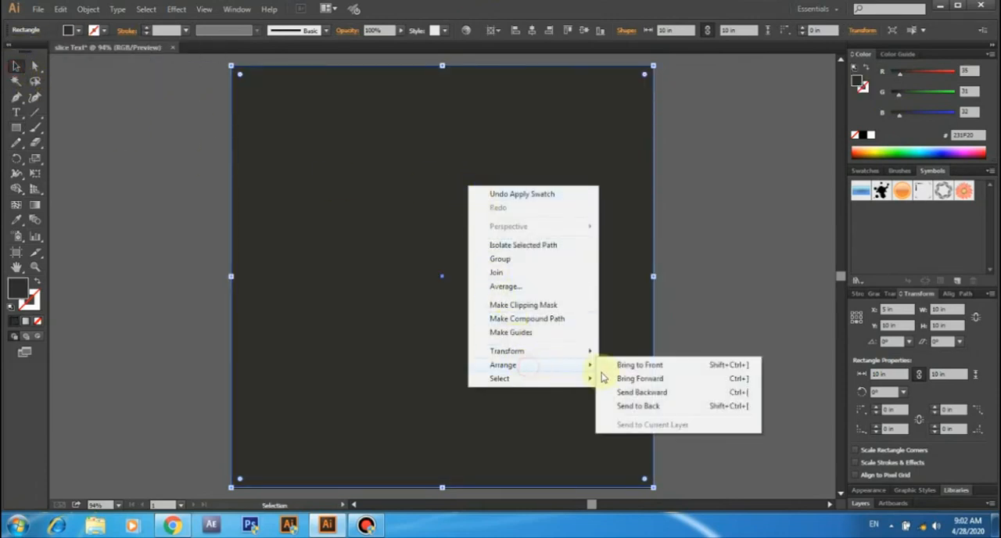
{"action": "left_click", "coordinate": [644, 406]}
{"action": "left_click", "coordinate": [725, 331]}
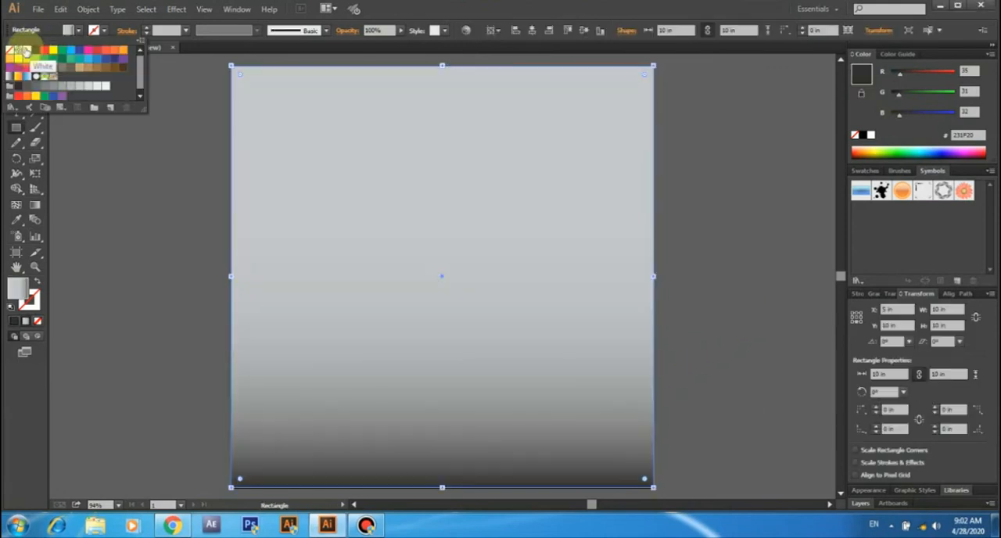
{"action": "left_click", "coordinate": [33, 82]}
{"action": "left_click", "coordinate": [16, 66]}
{"action": "right_click", "coordinate": [469, 189]}
{"action": "mouse_move", "coordinate": [530, 366]}
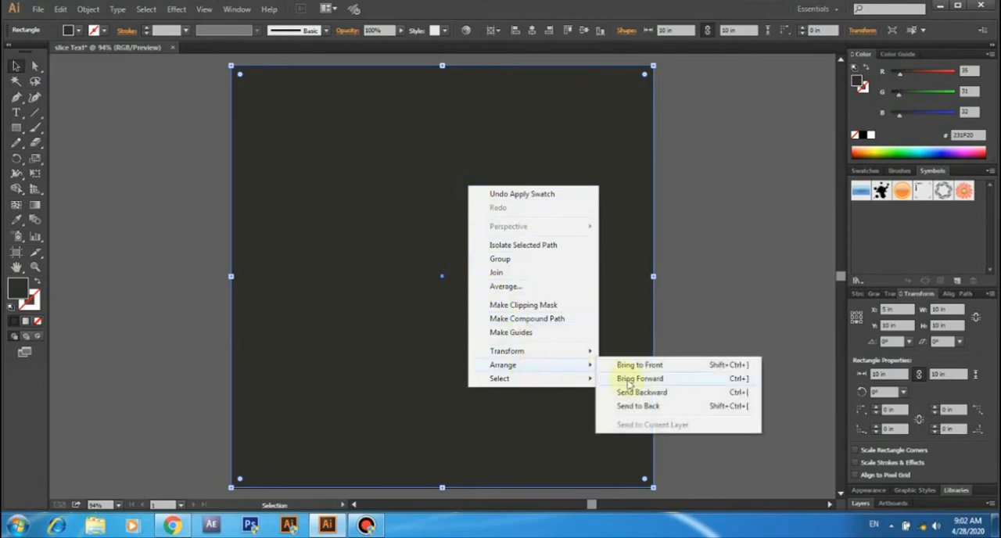
{"action": "left_click", "coordinate": [730, 331]}
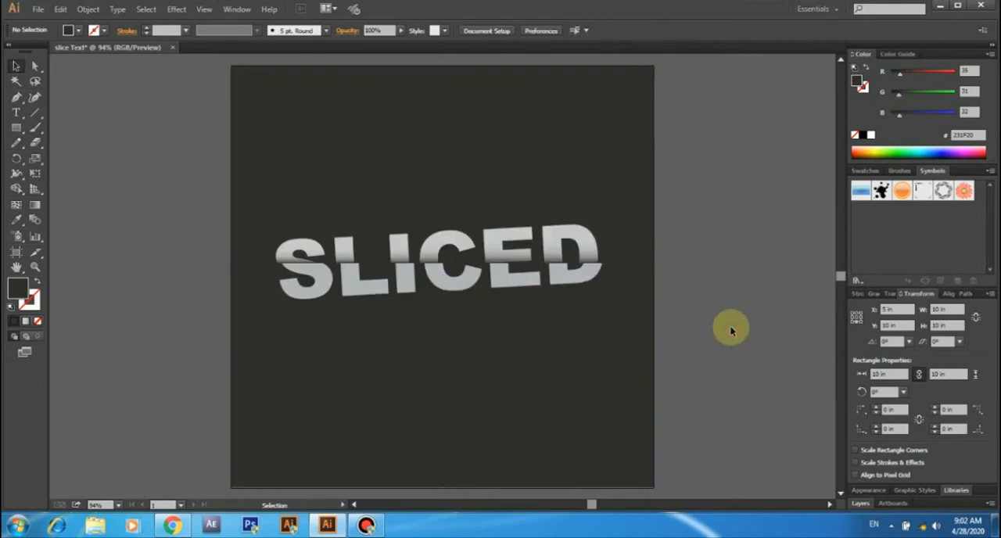